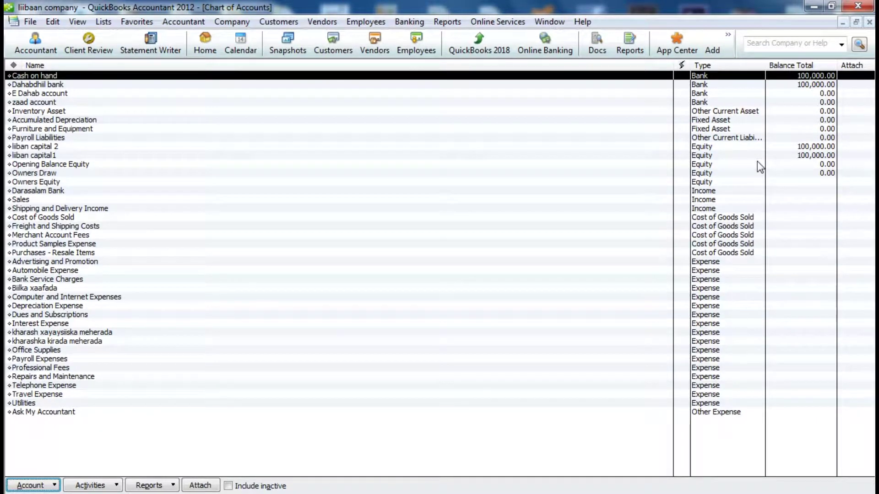
- Close the chart of accounts and turn off inventory and purchase orders in the company preferences for Items & Inventory
left_click(869, 23)
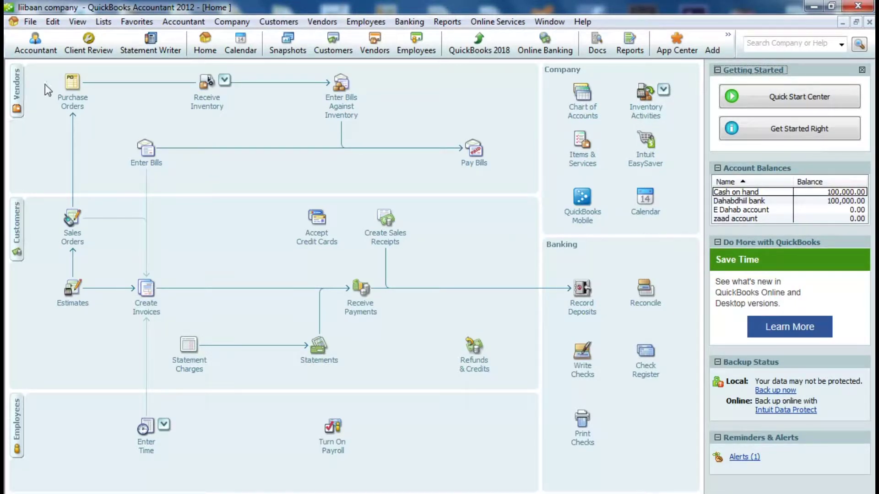
left_click(48, 25)
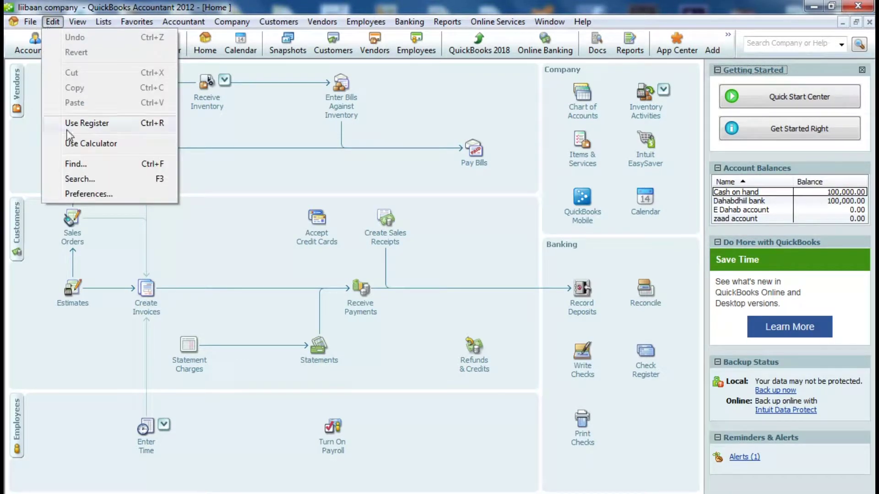
left_click(97, 192)
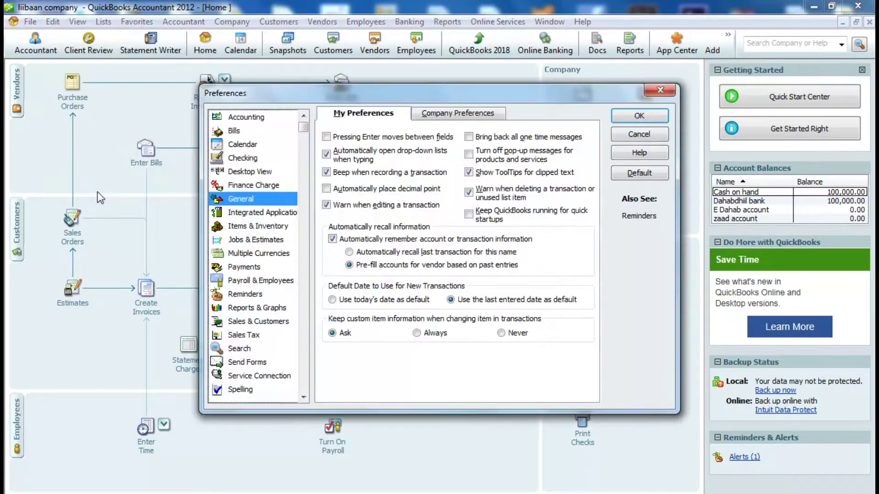
left_click(260, 227)
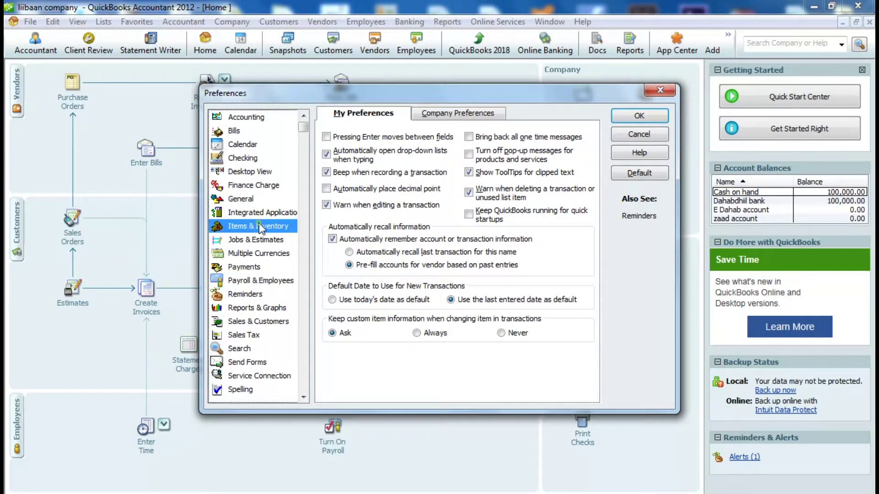
left_click(448, 116)
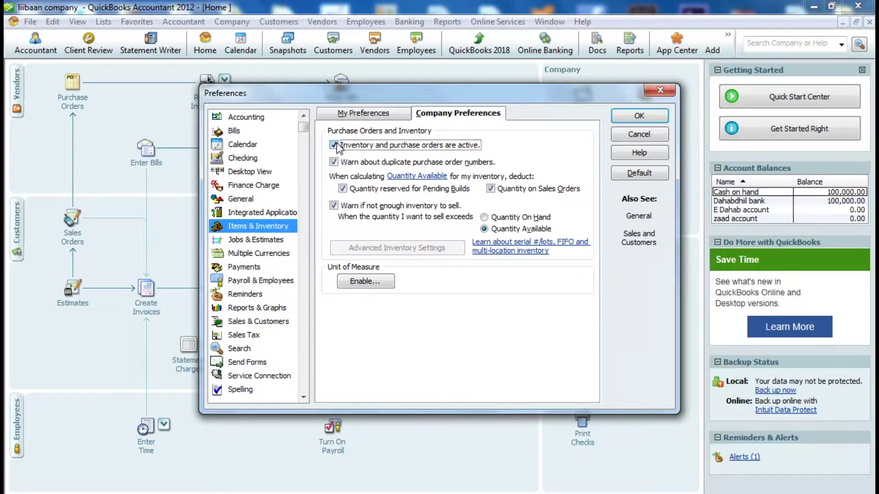
left_click(334, 145)
- Enable the Unit of Measure feature in Single U/M Per Item mode
left_click(380, 282)
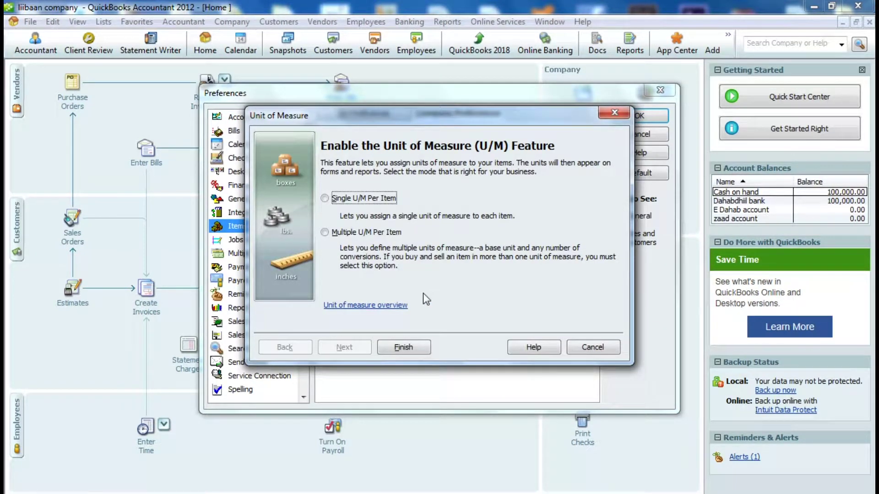
left_click(414, 349)
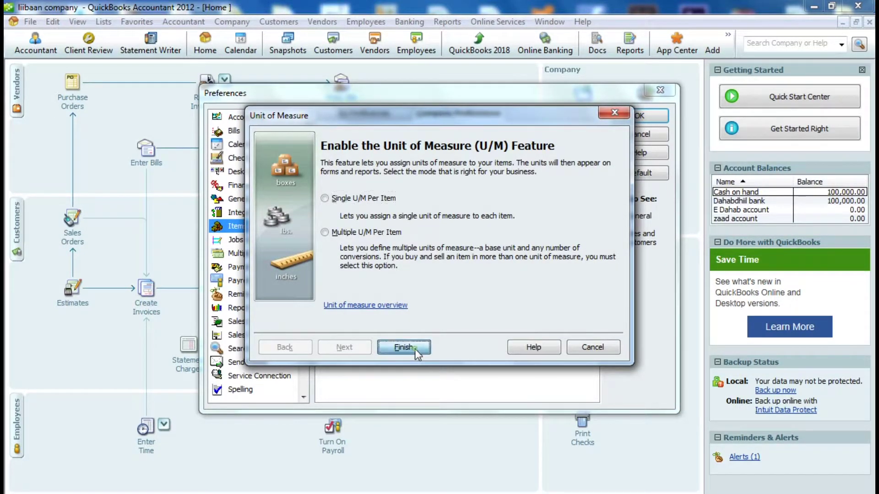
left_click(439, 167)
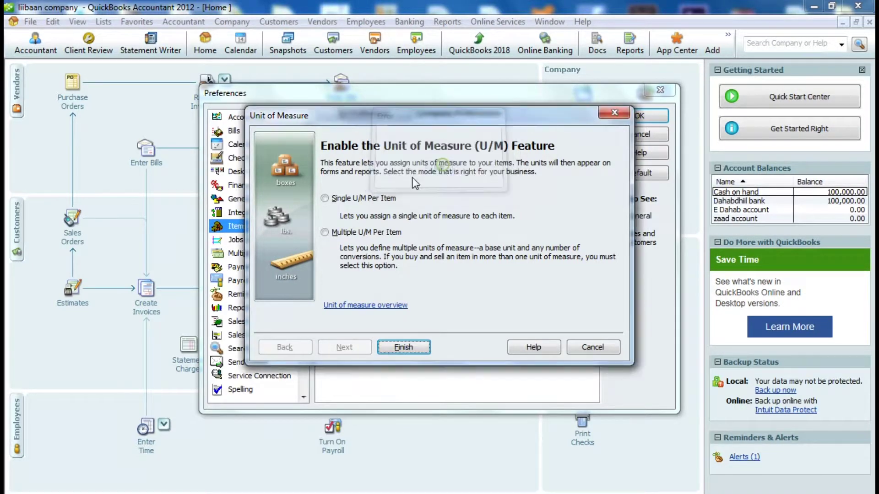
left_click(328, 199)
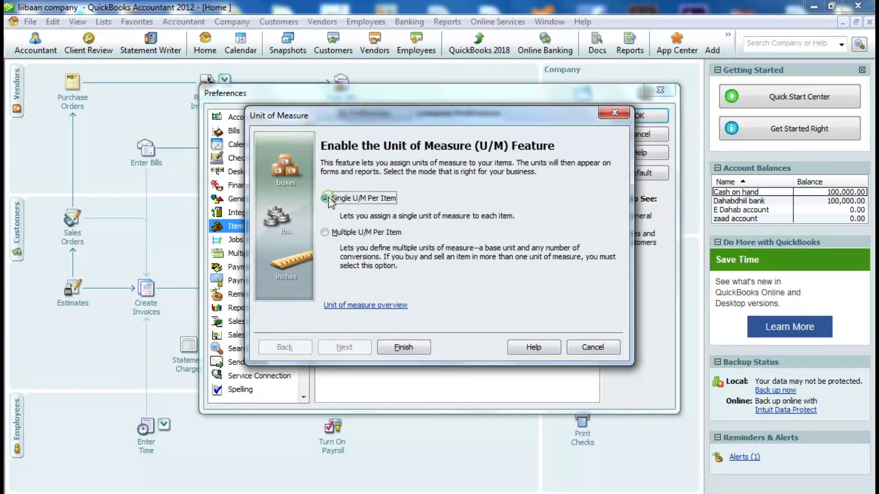
left_click(406, 348)
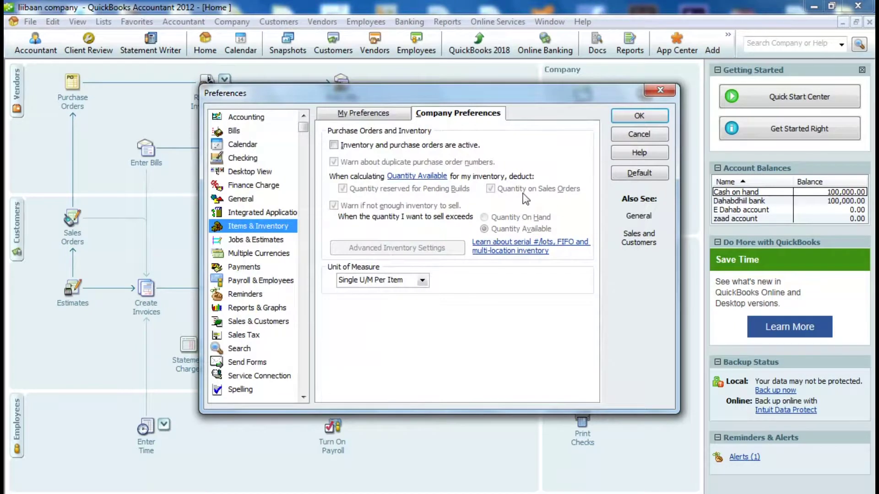
- Save the preference changes, allowing all open windows to close, and reopen the Home page
left_click(642, 117)
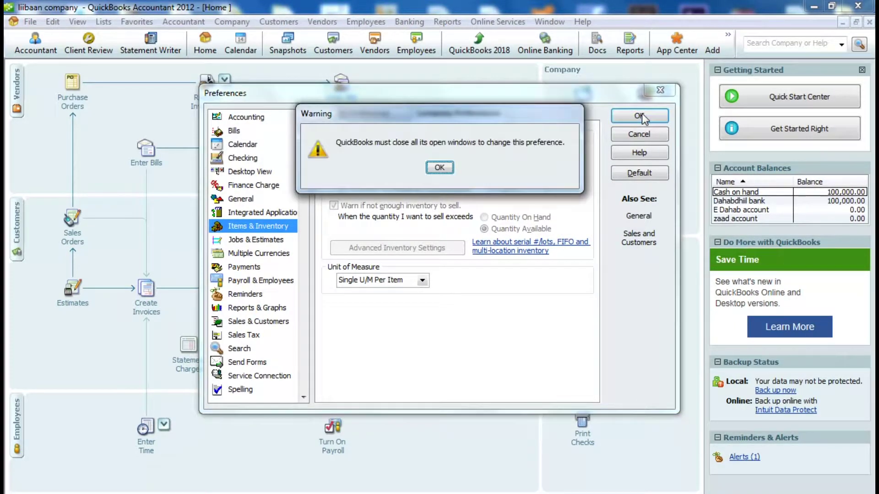
left_click(442, 167)
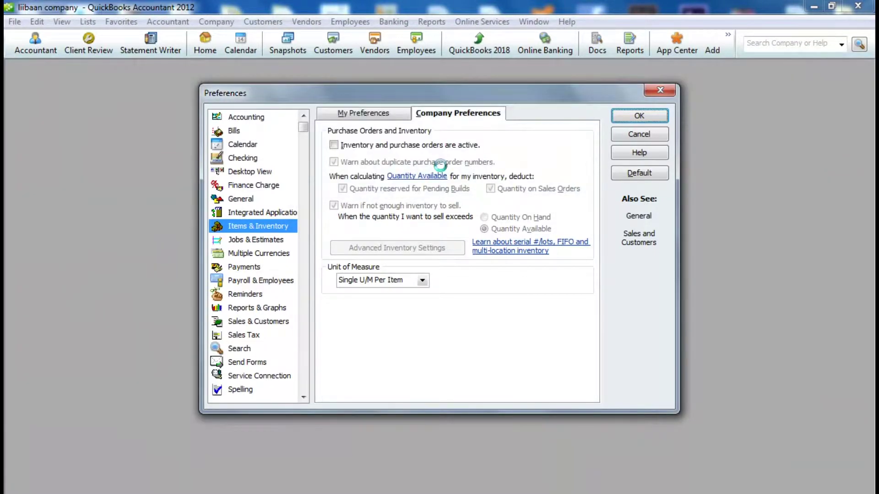
left_click(658, 114)
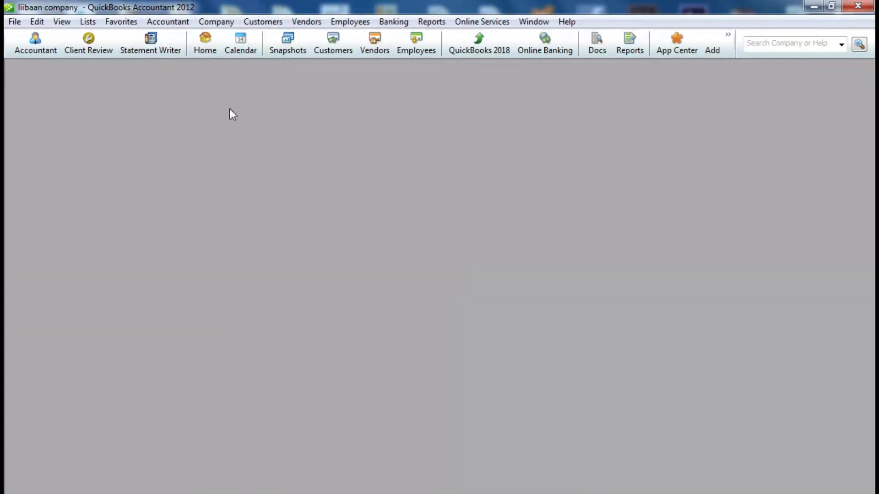
left_click(199, 46)
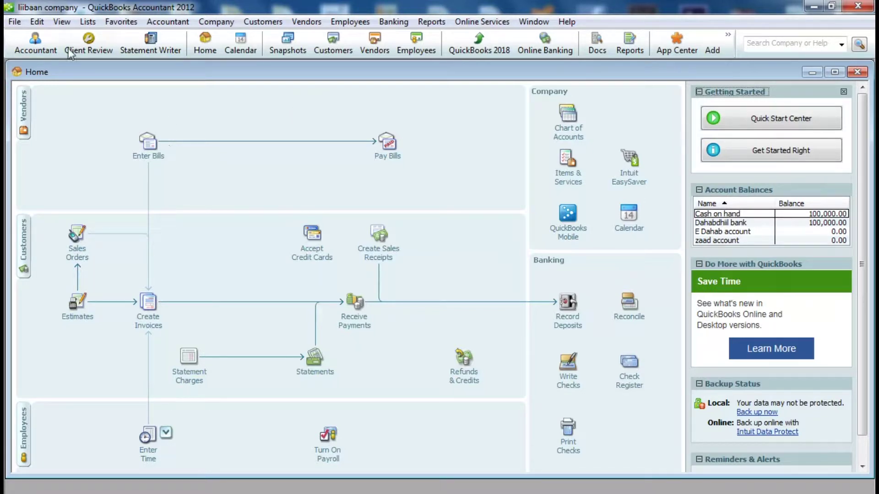
- Turn on inventory and purchase orders in the company's Items & Inventory preferences, save the change and reopen the Home page
left_click(38, 21)
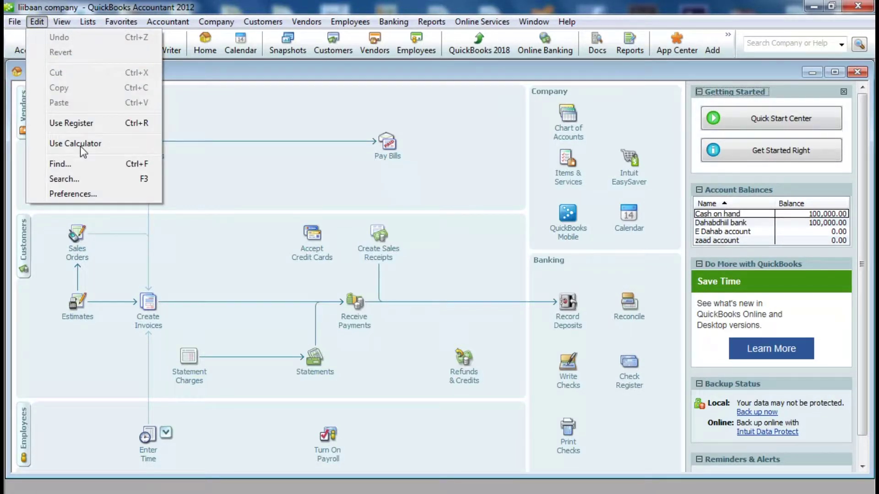
left_click(79, 193)
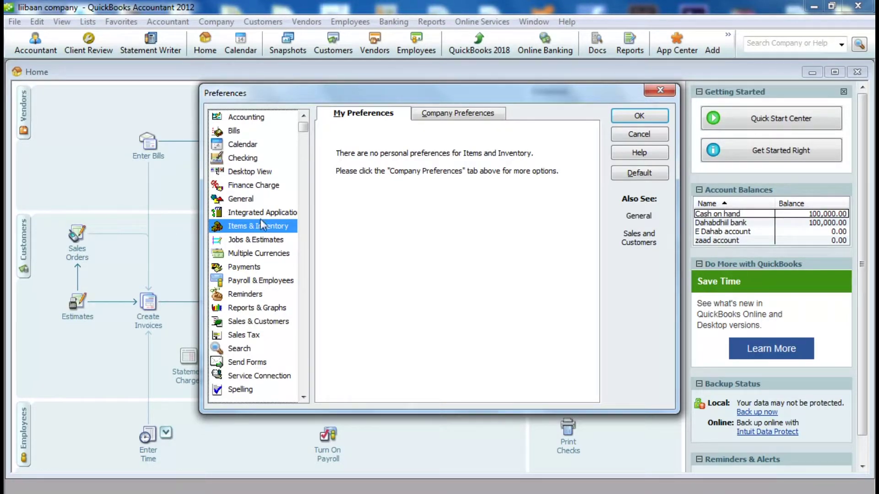
left_click(433, 115)
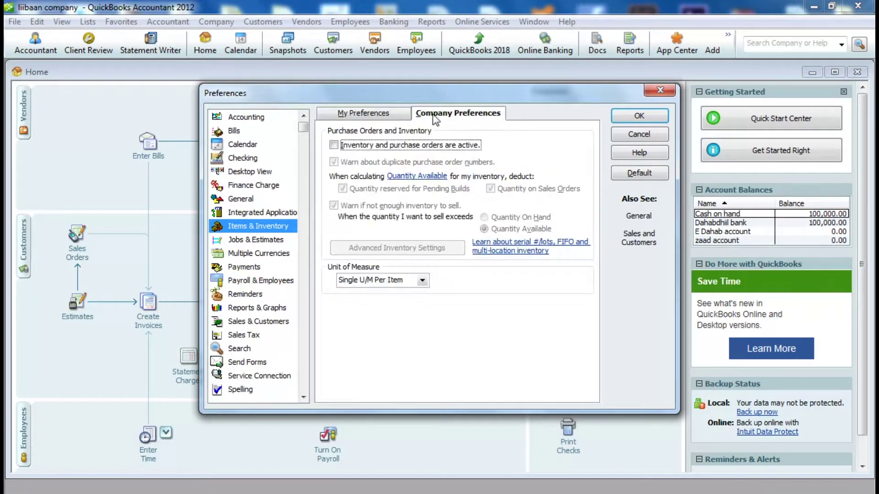
left_click(334, 144)
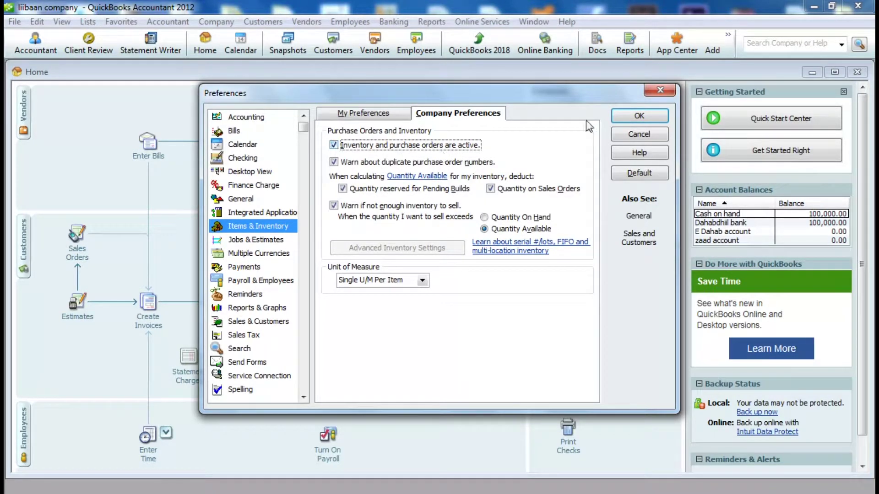
left_click(629, 120)
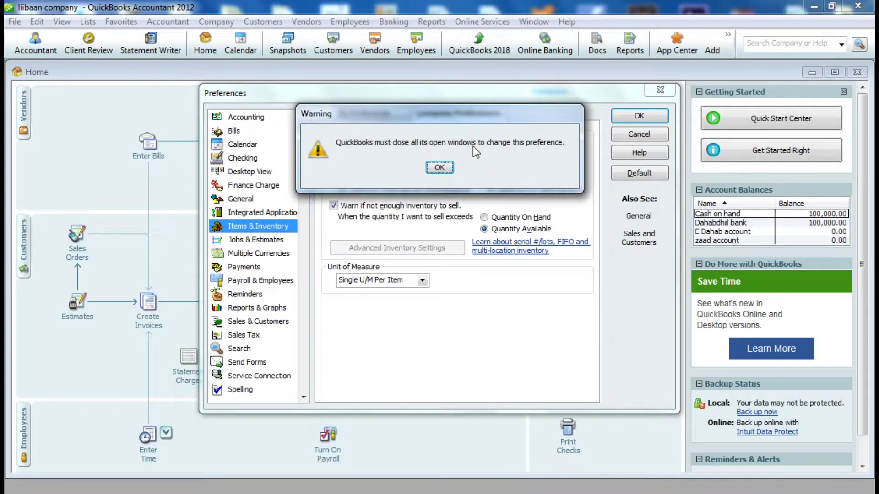
left_click(440, 168)
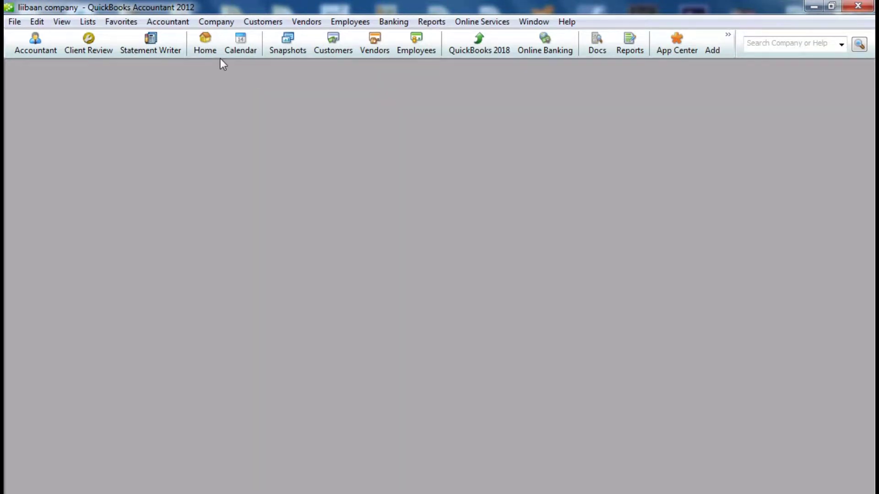
left_click(207, 51)
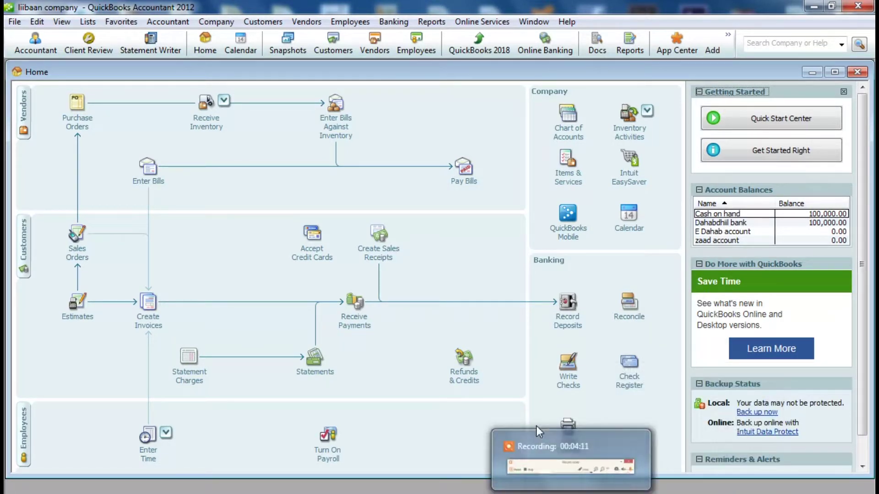
- Start a purchase order and look over the blank New Vendor form without adding a vendor
left_click(81, 121)
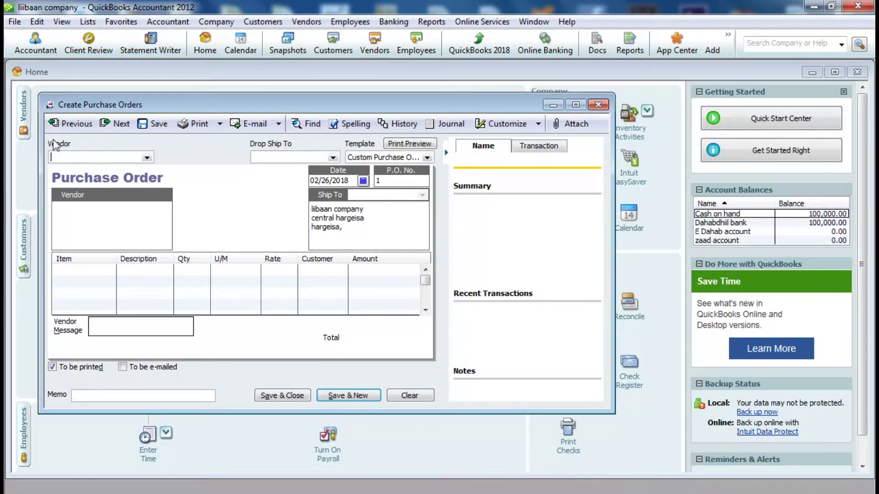
left_click(147, 158)
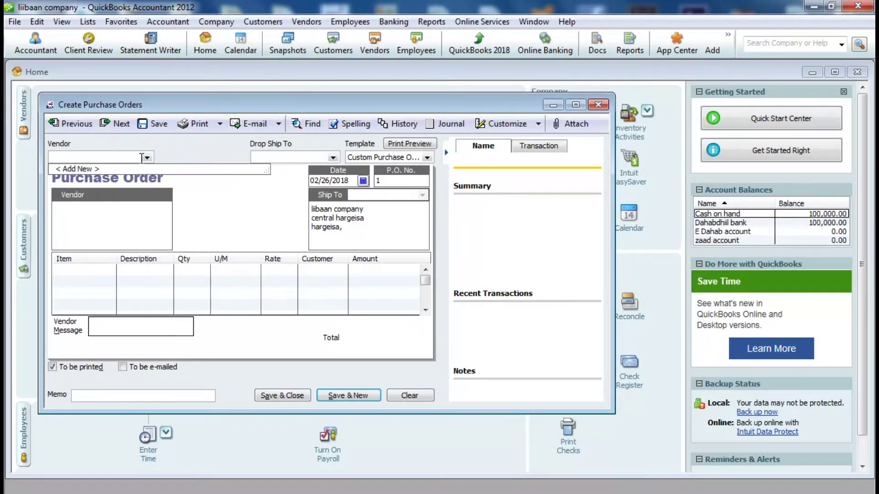
left_click(74, 169)
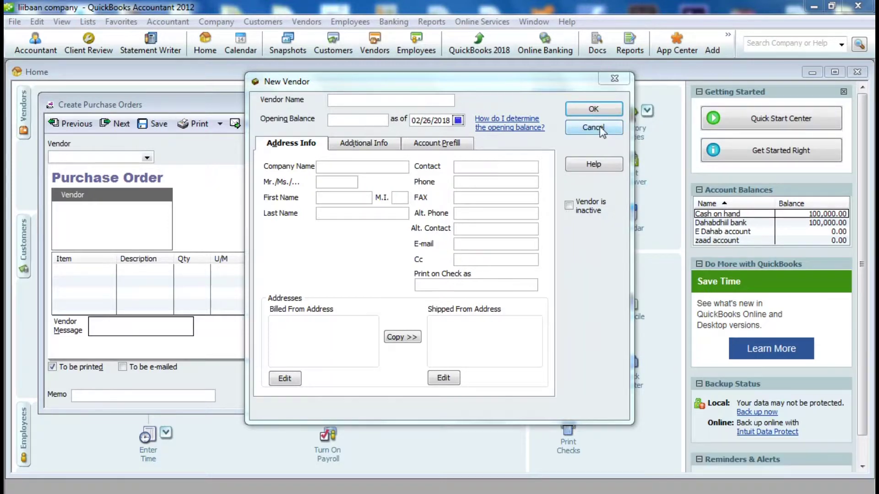
left_click(601, 129)
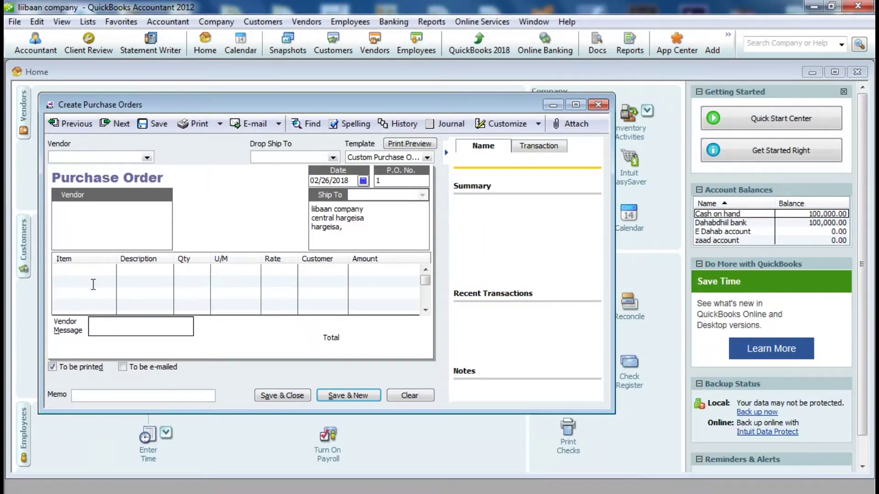
- Examine the New Item form and its item types from the first purchase order line, keep Inventory Part, and close it without saving
left_click(96, 268)
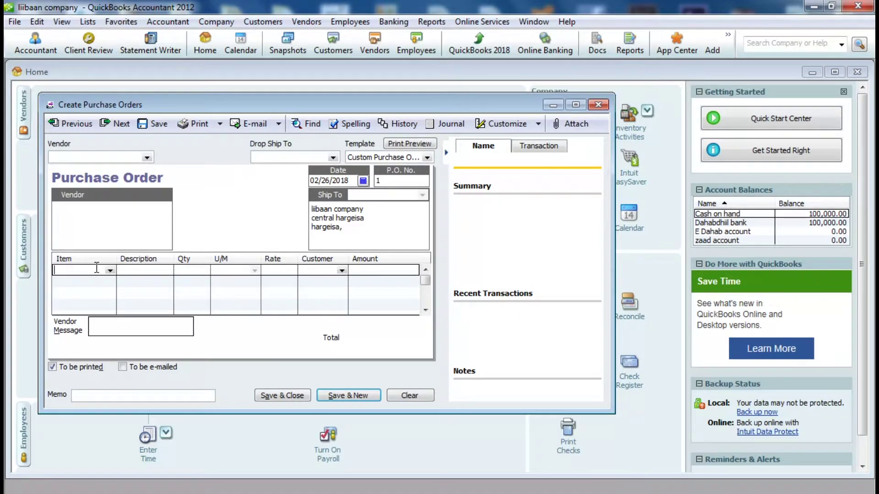
left_click(110, 269)
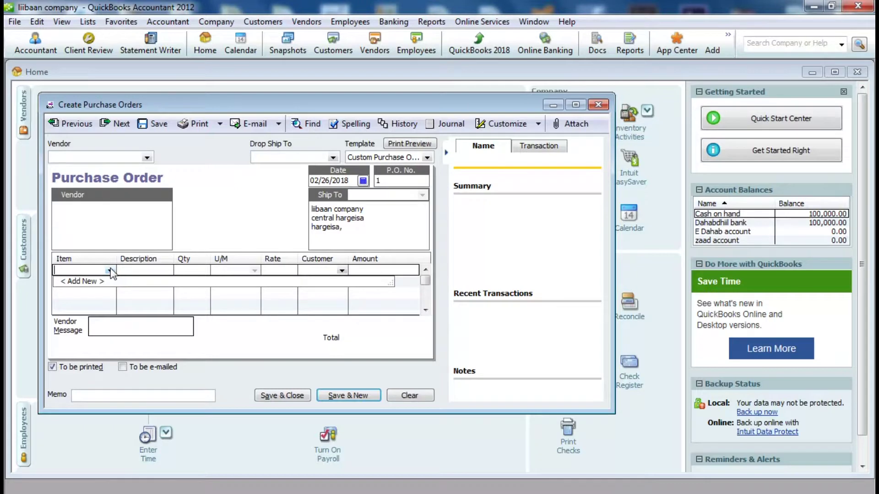
left_click(85, 281)
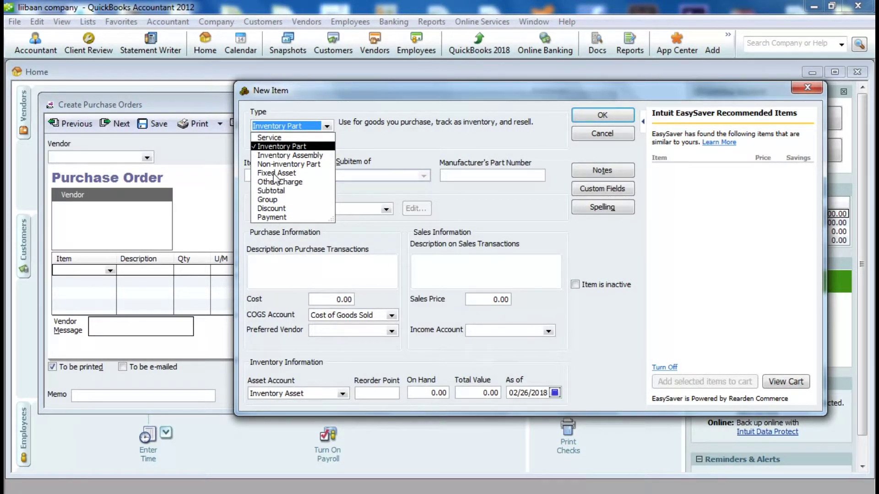
left_click(282, 147)
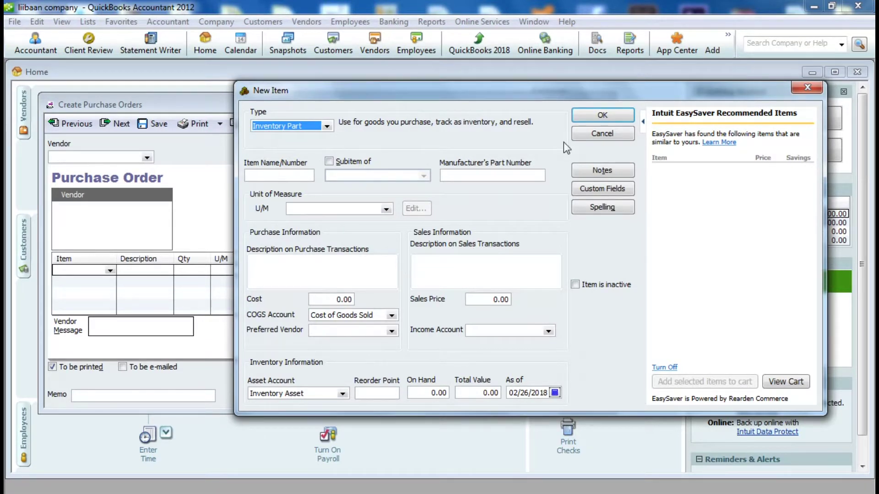
left_click(804, 89)
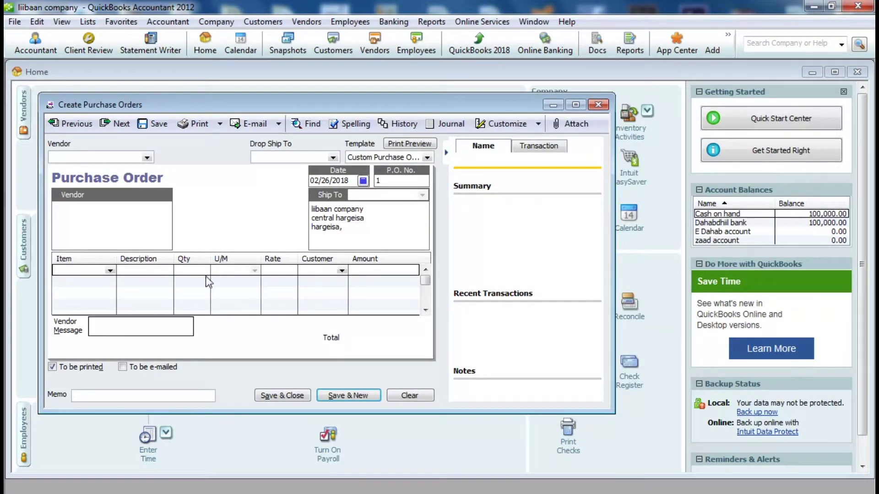
- Check the customer and vendor choices on the blank purchase order and close it without saving
left_click(342, 272)
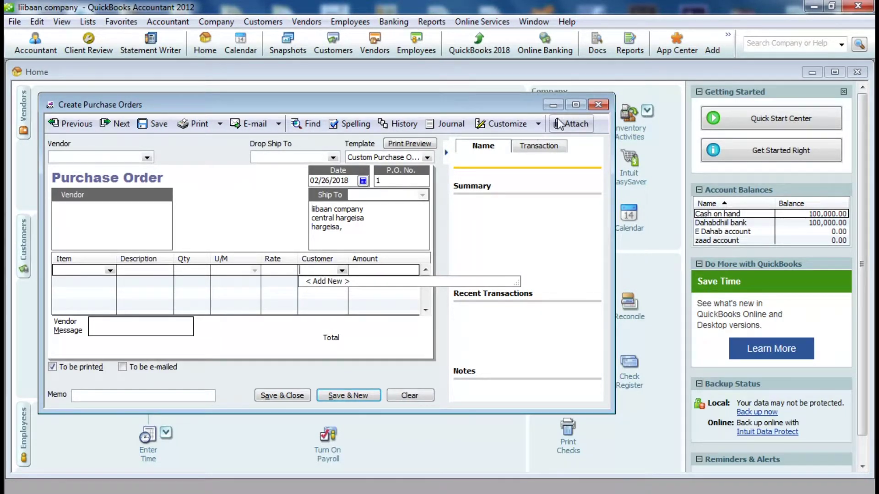
left_click(146, 158)
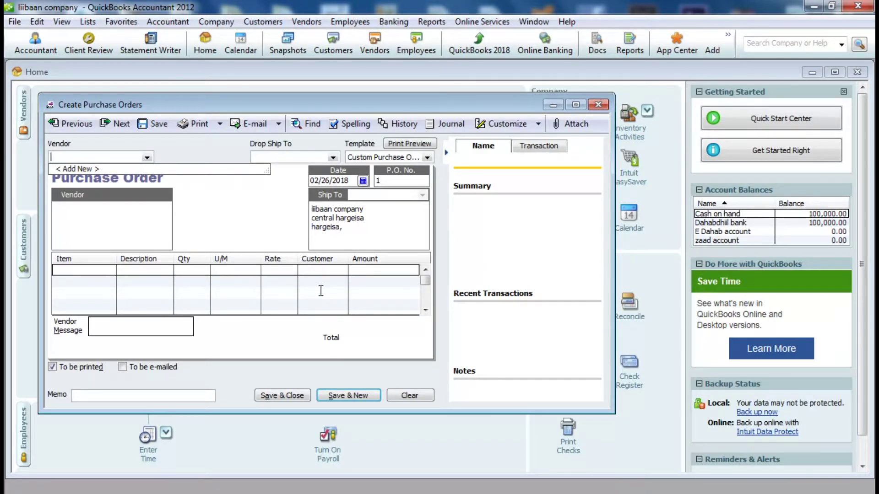
left_click(594, 107)
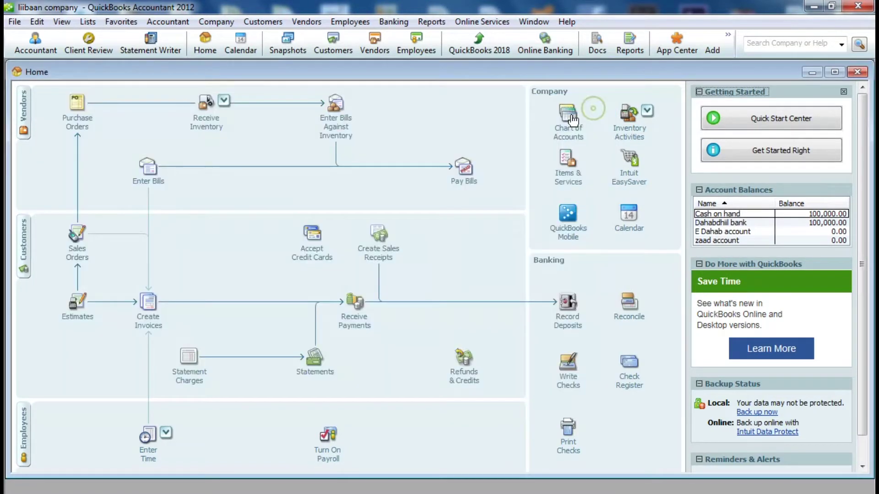
- View the options for receiving inventory with or without a bill on the Home page and dismiss them
left_click(224, 101)
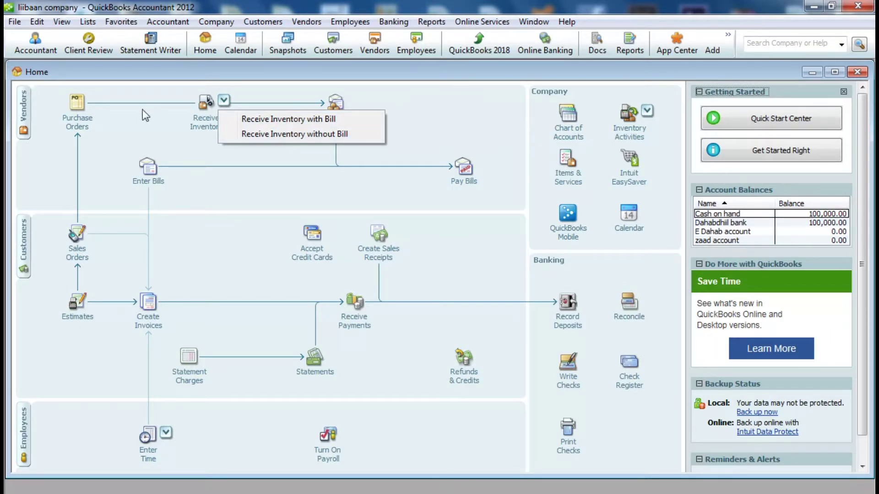
left_click(188, 153)
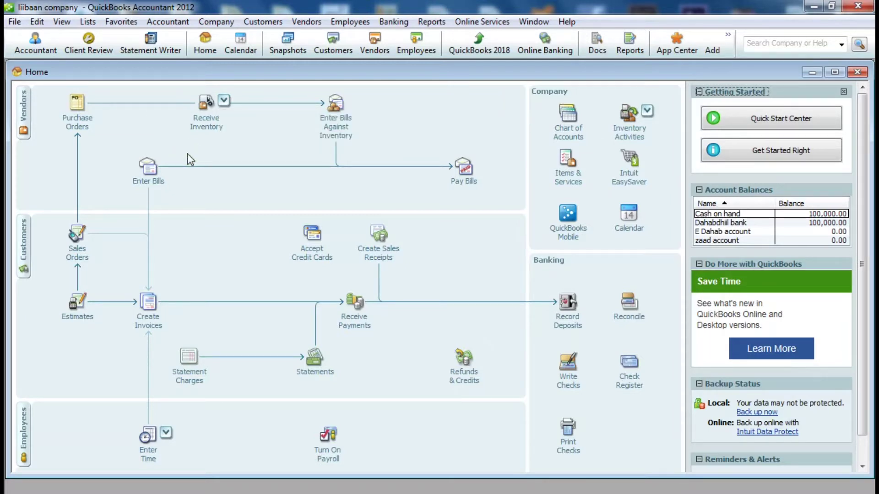